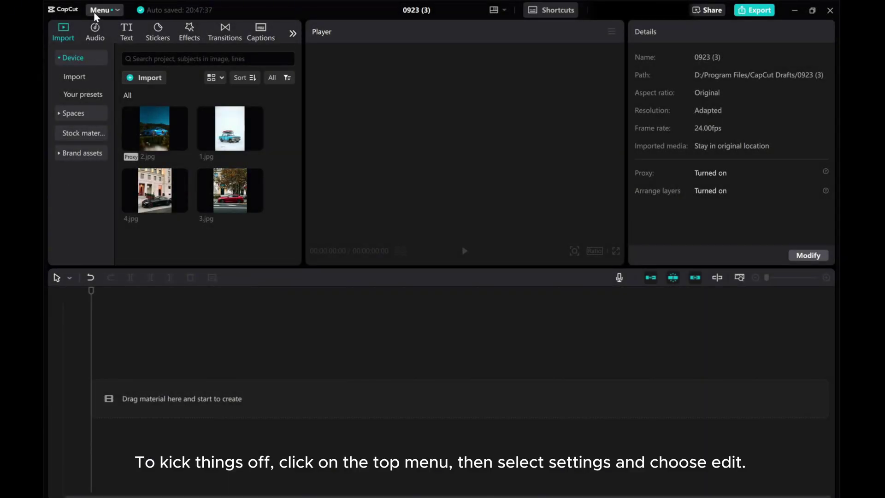
- In Edit settings, change the default image duration from 2.0 to 1 second and save
{"action": "left_click", "coordinate": [96, 10]}
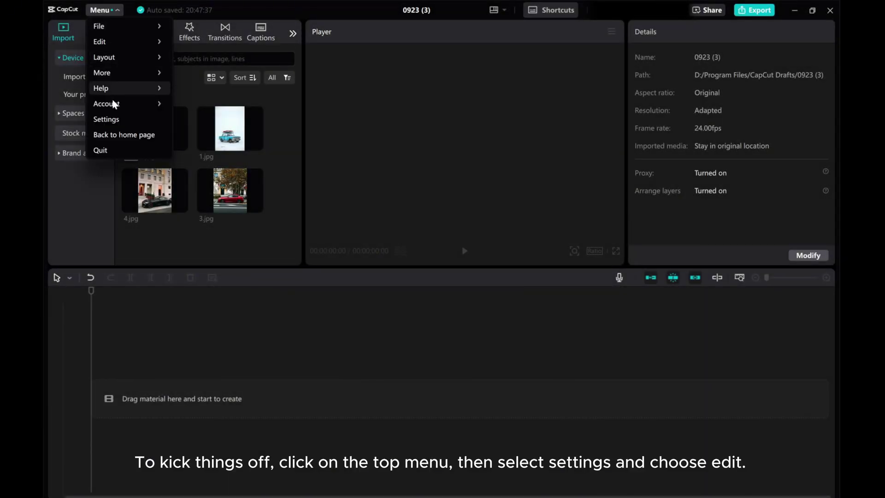
{"action": "left_click", "coordinate": [106, 121]}
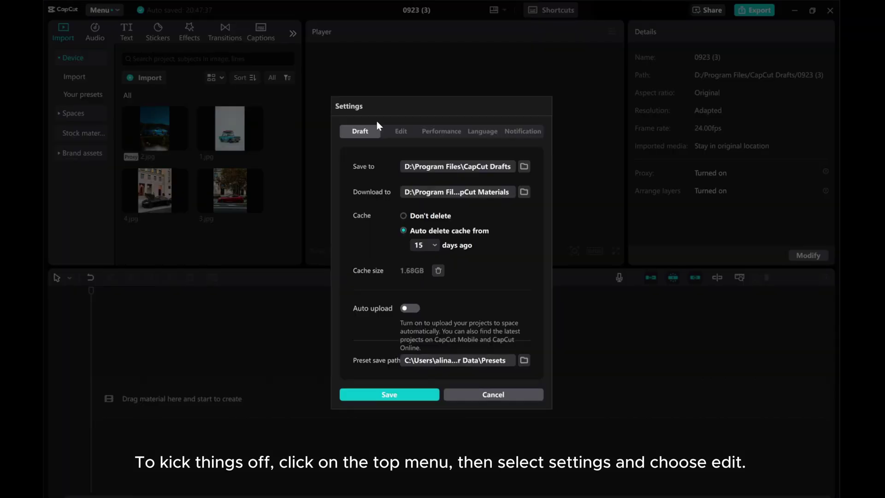
{"action": "left_click", "coordinate": [398, 129]}
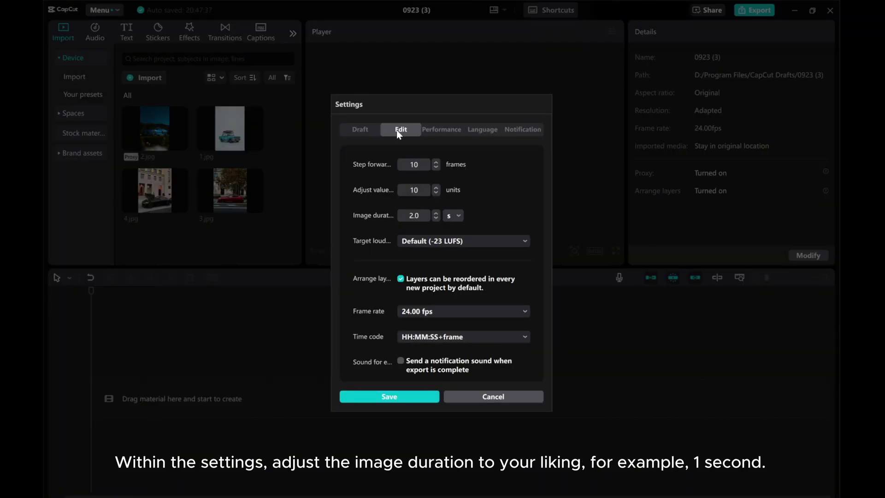
{"action": "left_click_drag", "start_coordinate": [425, 216], "coordinate": [399, 217]}
{"action": "type", "text": "1"}
{"action": "left_click", "coordinate": [392, 397]}
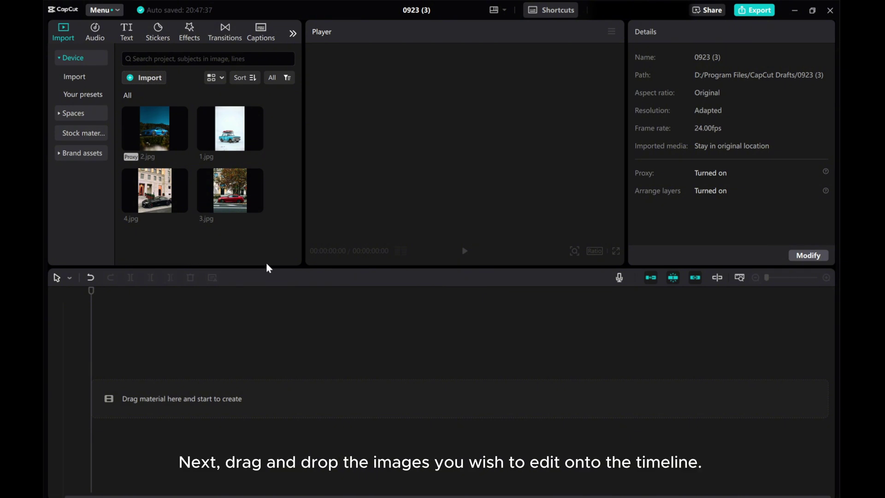
- Add 1.jpg, 2.jpg, 3.jpg and 4.jpg to the timeline in order
{"action": "left_click_drag", "start_coordinate": [229, 131], "coordinate": [155, 366]}
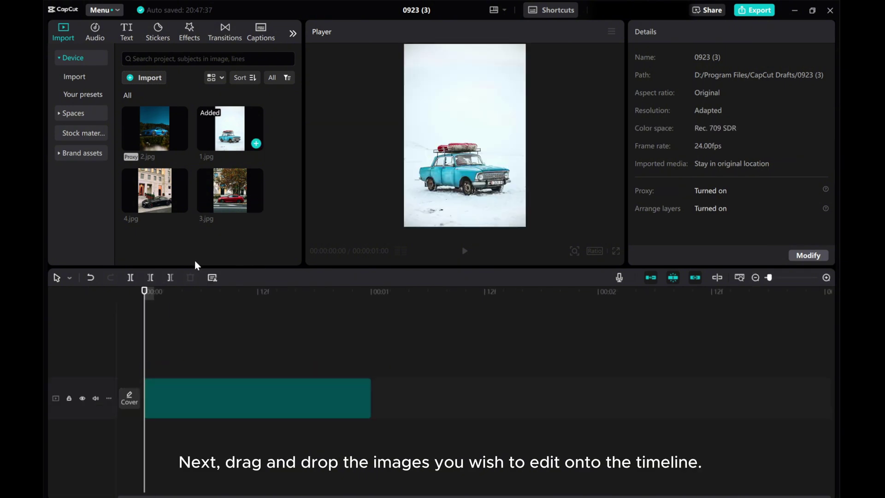
{"action": "left_click_drag", "start_coordinate": [294, 290], "coordinate": [377, 395]}
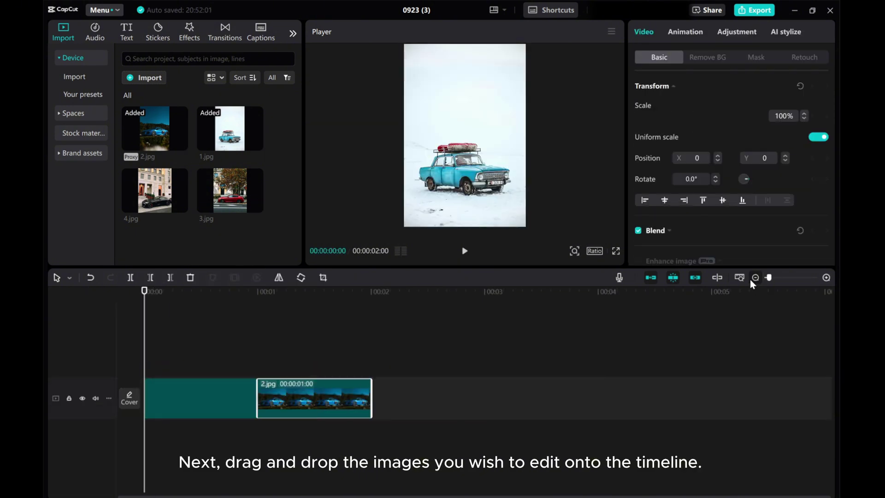
{"action": "left_click_drag", "start_coordinate": [229, 190], "coordinate": [364, 399]}
{"action": "left_click_drag", "start_coordinate": [154, 189], "coordinate": [499, 400]}
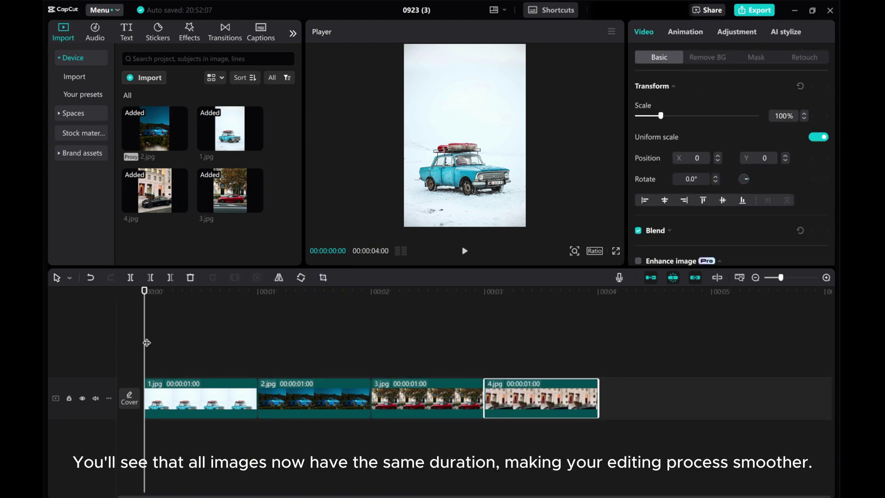
- Scrub through the timeline to preview the blue and red car photos
{"action": "left_click", "coordinate": [224, 342]}
{"action": "left_click", "coordinate": [255, 343]}
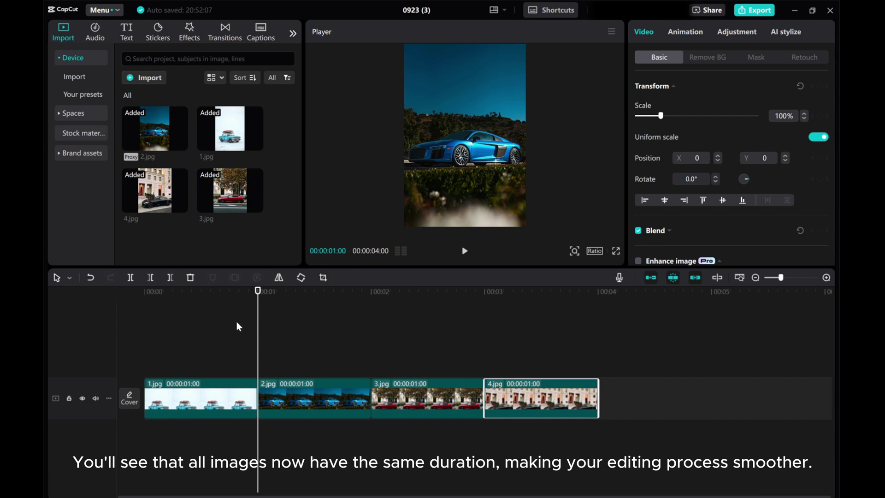
{"action": "left_click", "coordinate": [281, 339]}
{"action": "left_click_drag", "start_coordinate": [353, 332], "coordinate": [371, 328]}
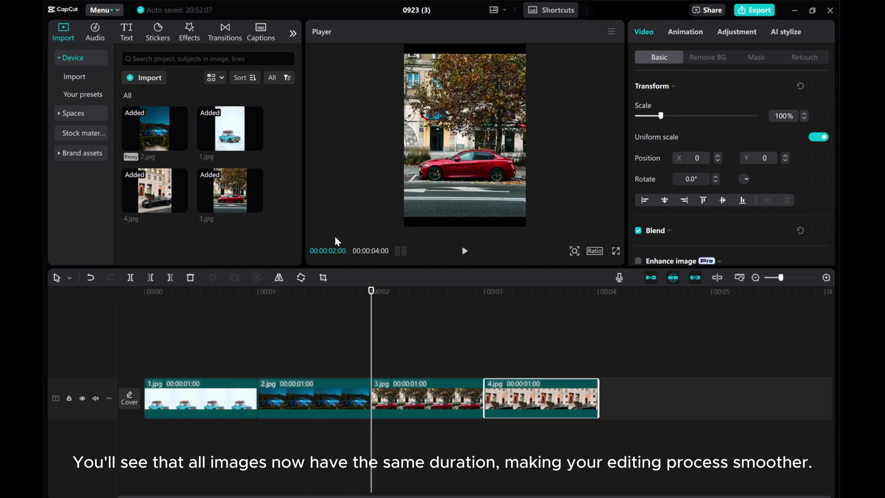
{"action": "left_click_drag", "start_coordinate": [371, 338], "coordinate": [409, 371]}
- Enlarge the 3.jpg photo to 113% scale and preview the 4.jpg clip
{"action": "left_click", "coordinate": [417, 399]}
{"action": "mouse_move", "coordinate": [411, 227]}
{"action": "left_mouse_down"}
{"action": "mouse_move", "coordinate": [397, 224]}
{"action": "mouse_move", "coordinate": [396, 233]}
{"action": "left_mouse_up"}
{"action": "left_click", "coordinate": [536, 337]}
{"action": "left_click", "coordinate": [549, 397]}
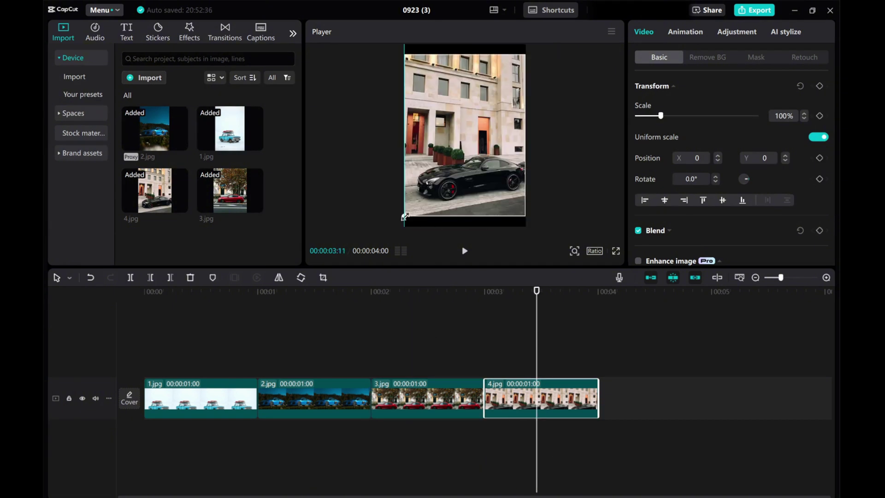
{"action": "left_click_drag", "start_coordinate": [535, 328], "coordinate": [206, 347]}
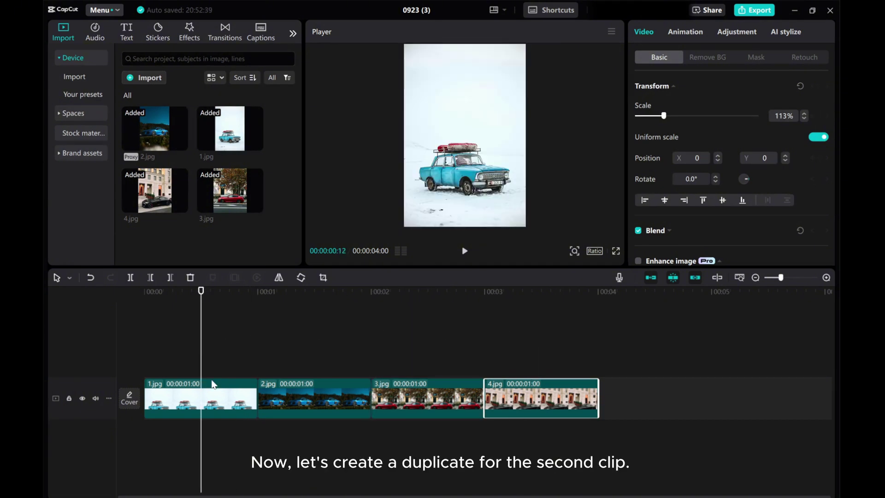
- Copy the 2.jpg clip and paste it onto a new track above the main track
{"action": "left_click", "coordinate": [292, 396]}
{"action": "right_click", "coordinate": [291, 397]}
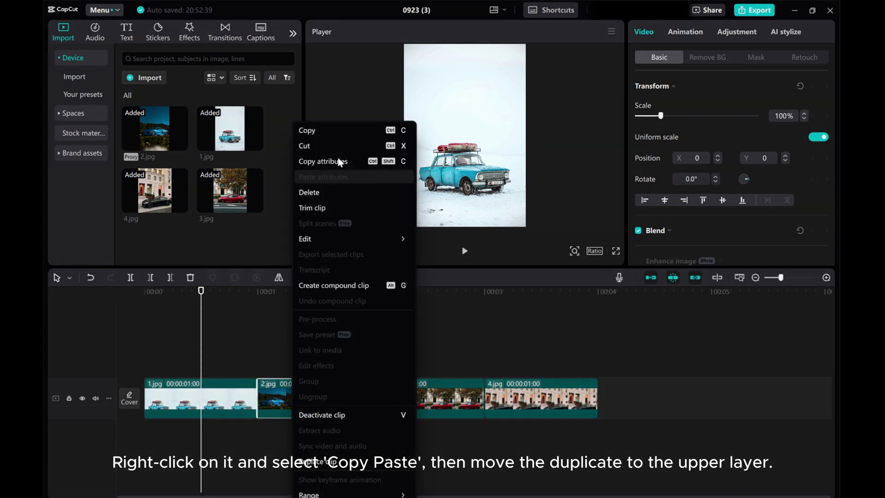
{"action": "left_click", "coordinate": [317, 130]}
{"action": "right_click", "coordinate": [214, 350]}
{"action": "left_click", "coordinate": [232, 361]}
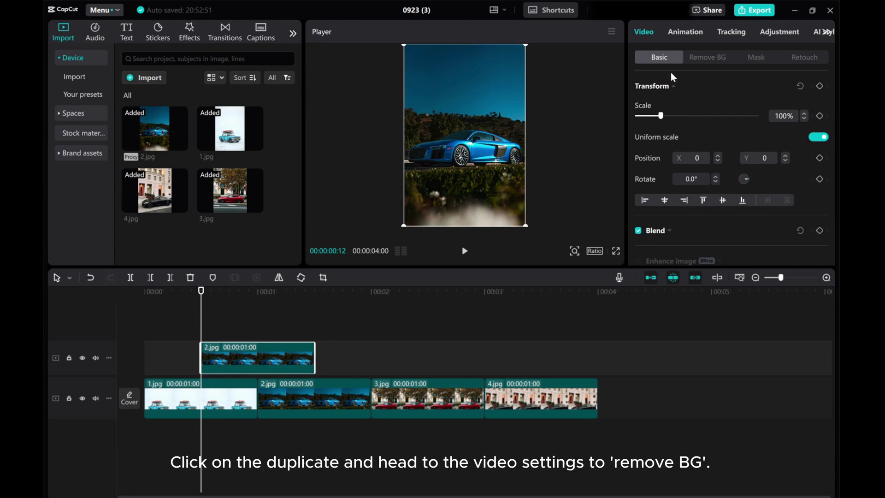
- Use Custom removal on the 2.jpg copy: brush the blue car, erase extras, and apply
{"action": "left_click", "coordinate": [694, 58]}
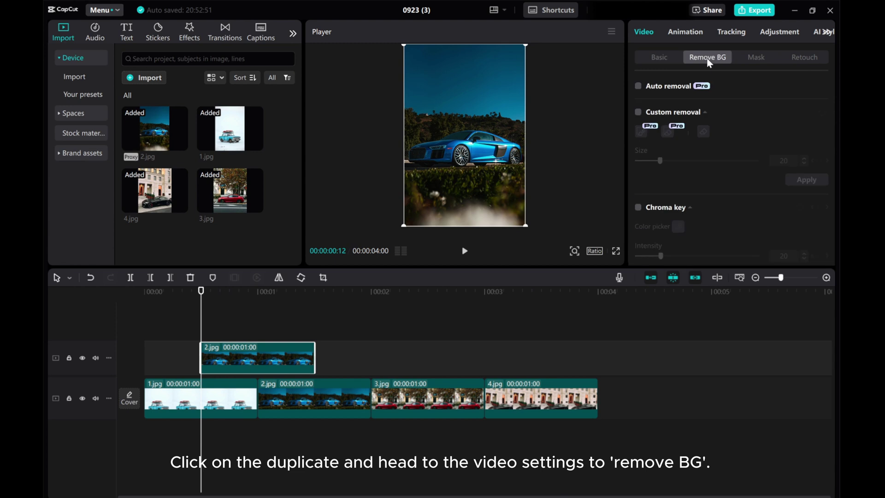
{"action": "left_click", "coordinate": [638, 112]}
{"action": "left_click", "coordinate": [640, 132]}
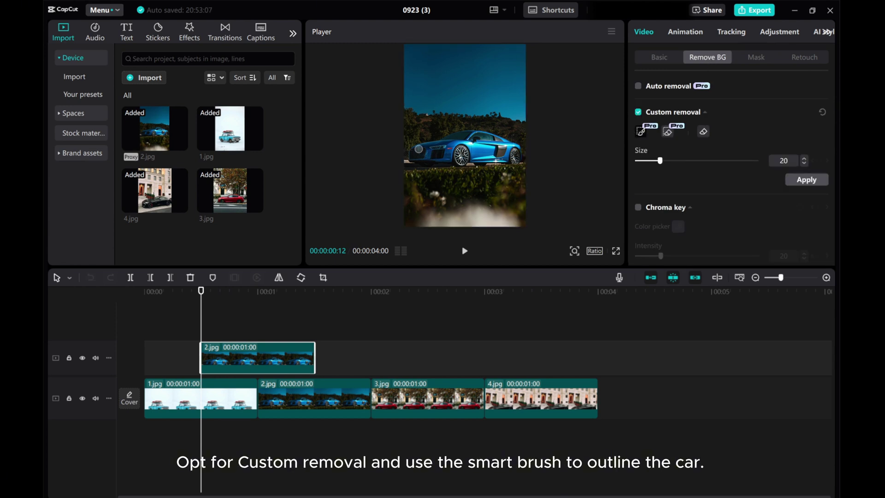
{"action": "mouse_move", "coordinate": [426, 145]}
{"action": "left_mouse_down"}
{"action": "mouse_move", "coordinate": [474, 133]}
{"action": "mouse_move", "coordinate": [521, 151]}
{"action": "mouse_move", "coordinate": [511, 159]}
{"action": "mouse_move", "coordinate": [413, 155]}
{"action": "mouse_move", "coordinate": [477, 152]}
{"action": "left_mouse_up"}
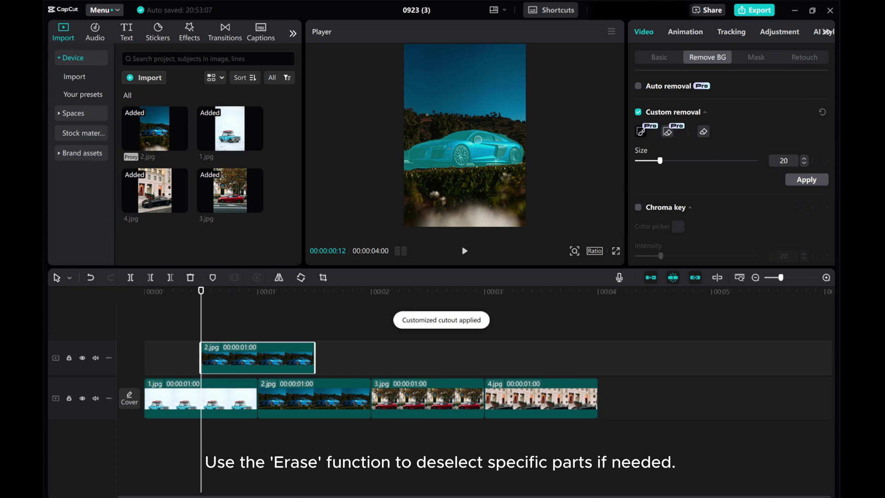
{"action": "left_click", "coordinate": [703, 132]}
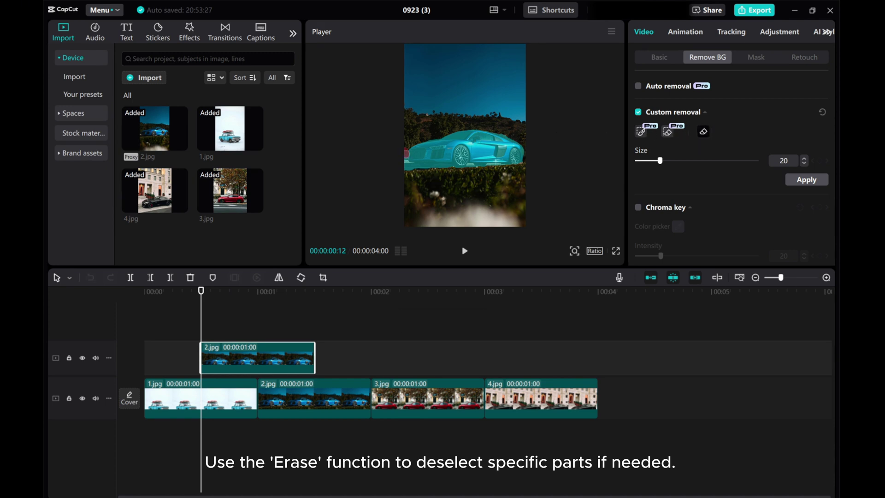
{"action": "mouse_move", "coordinate": [407, 163]}
{"action": "left_mouse_down"}
{"action": "mouse_move", "coordinate": [445, 167]}
{"action": "mouse_move", "coordinate": [402, 173]}
{"action": "mouse_move", "coordinate": [502, 166]}
{"action": "mouse_move", "coordinate": [511, 138]}
{"action": "left_mouse_up"}
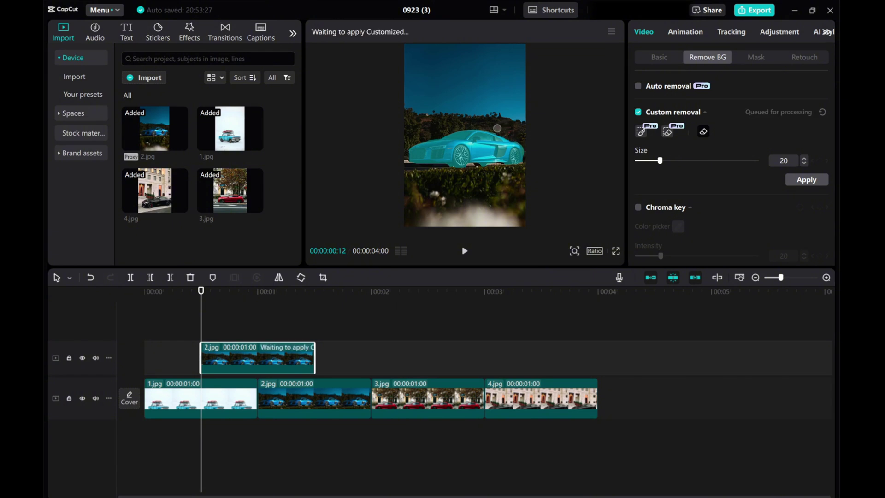
{"action": "left_click", "coordinate": [798, 181]}
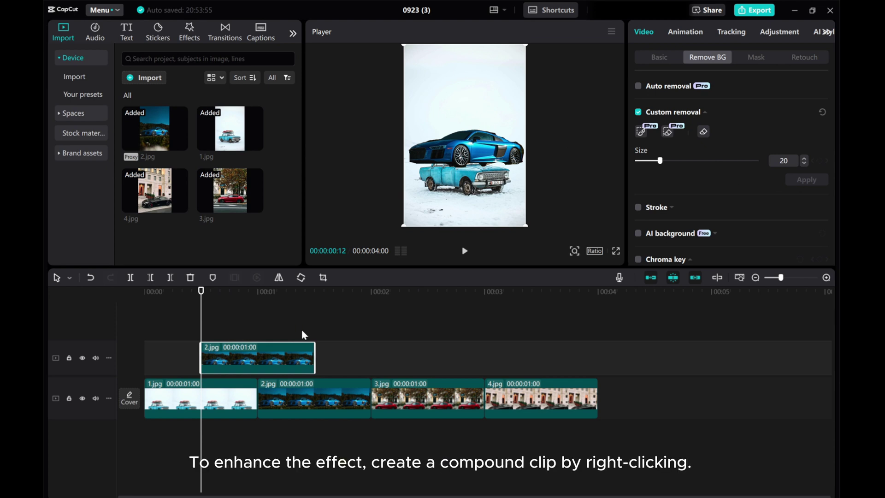
- Make the overlay a compound clip and set its speed duration to 0.3 s
{"action": "right_click", "coordinate": [249, 359]}
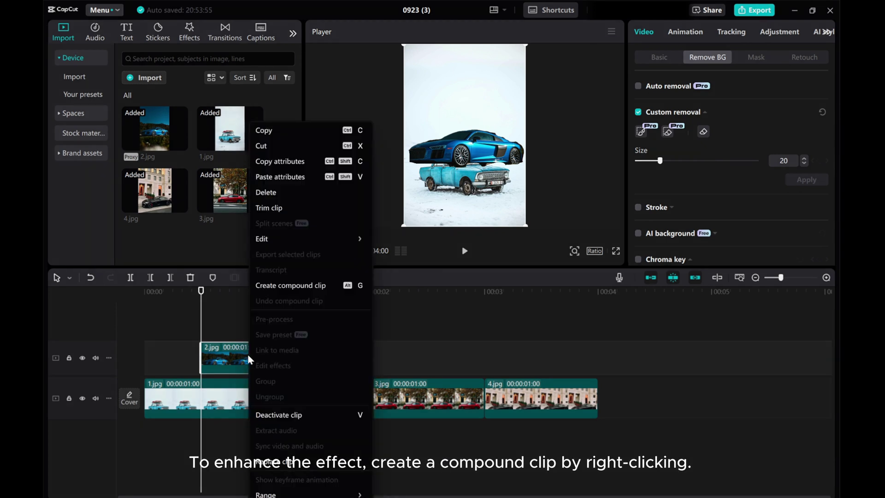
{"action": "left_click", "coordinate": [299, 286]}
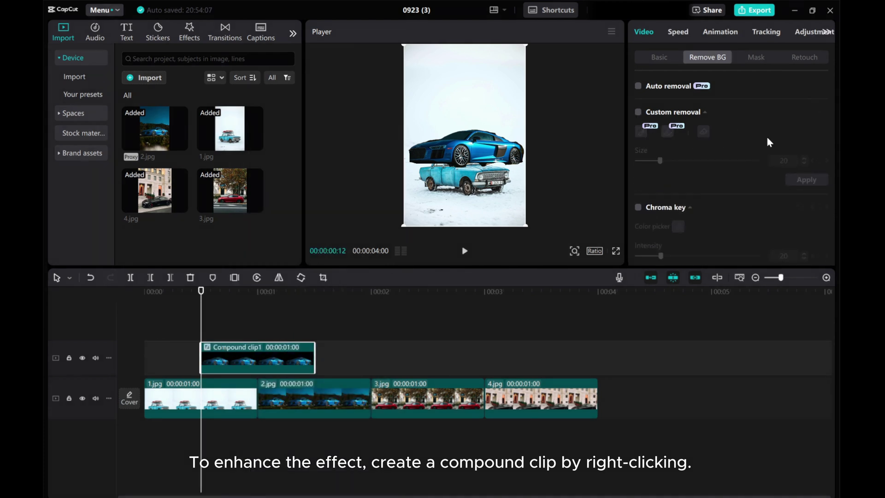
{"action": "left_click", "coordinate": [679, 32]}
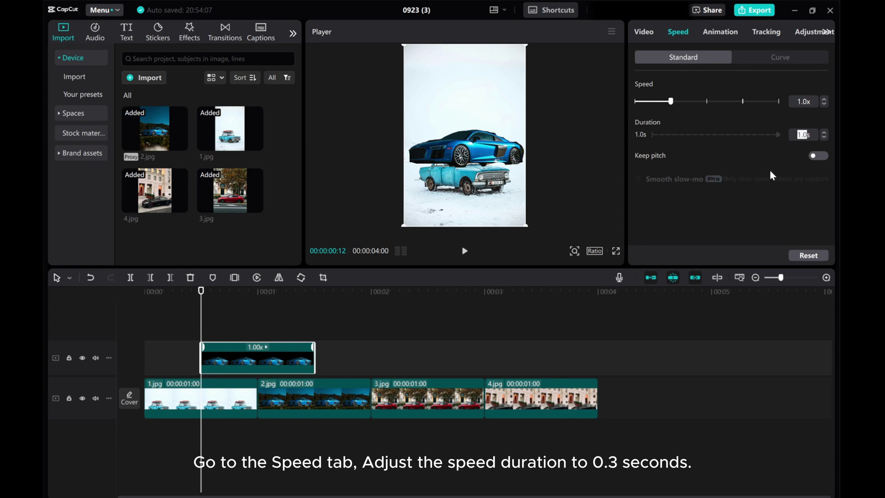
{"action": "type", "text": "0.3"}
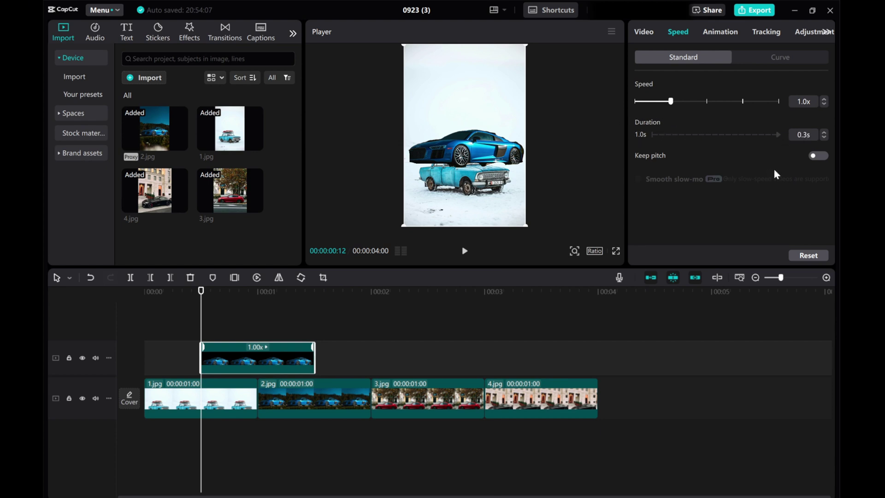
{"action": "key", "text": "Return"}
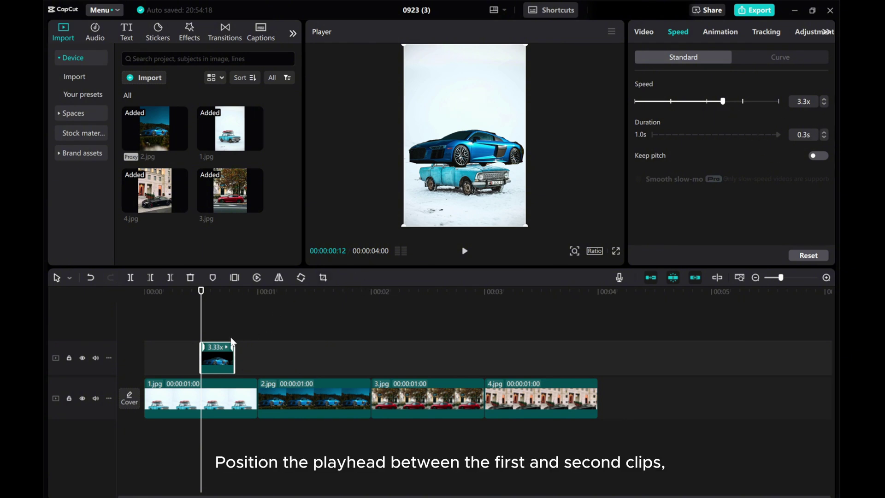
- Align the overlay's end to 00:00:01:01, one frame after 1.jpg ends
{"action": "left_click_drag", "start_coordinate": [205, 324], "coordinate": [257, 330]}
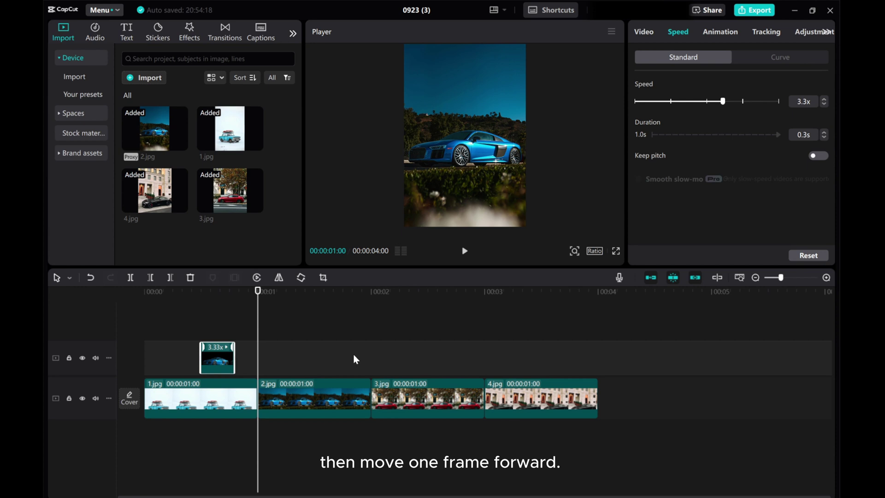
{"action": "key", "text": "Right"}
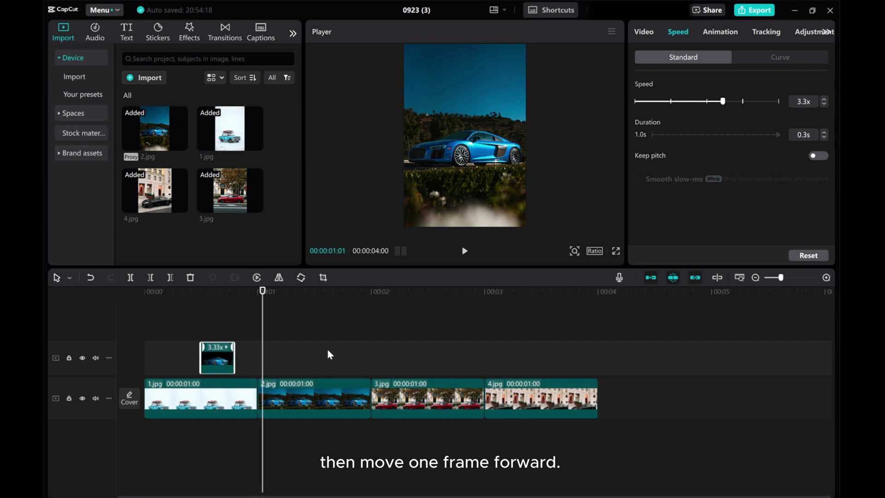
{"action": "left_click_drag", "start_coordinate": [208, 359], "coordinate": [233, 362]}
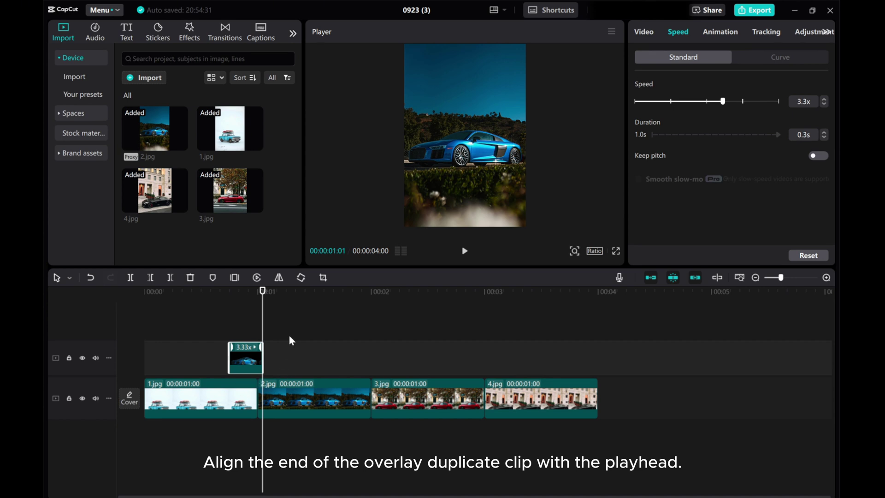
- Add Transform keyframes at the first and last frames of the blue-car overlay clip
{"action": "left_click", "coordinate": [645, 32]}
{"action": "left_click", "coordinate": [662, 58]}
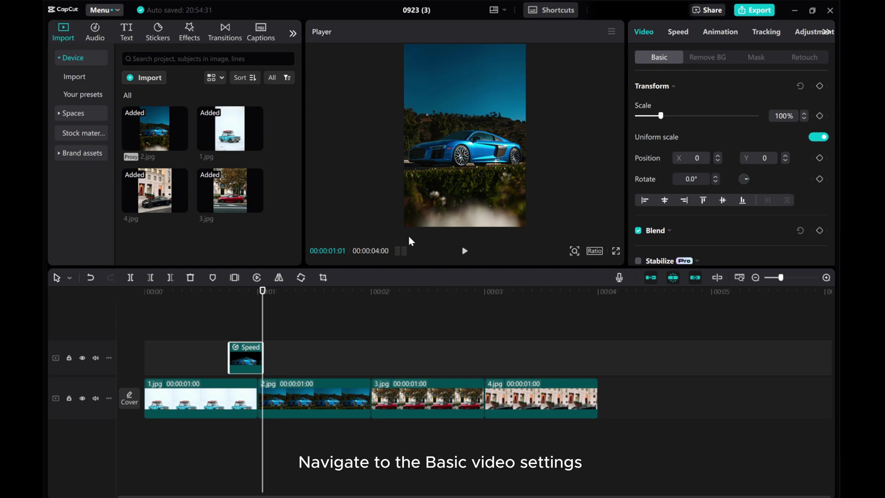
{"action": "left_click_drag", "start_coordinate": [263, 329], "coordinate": [231, 335]}
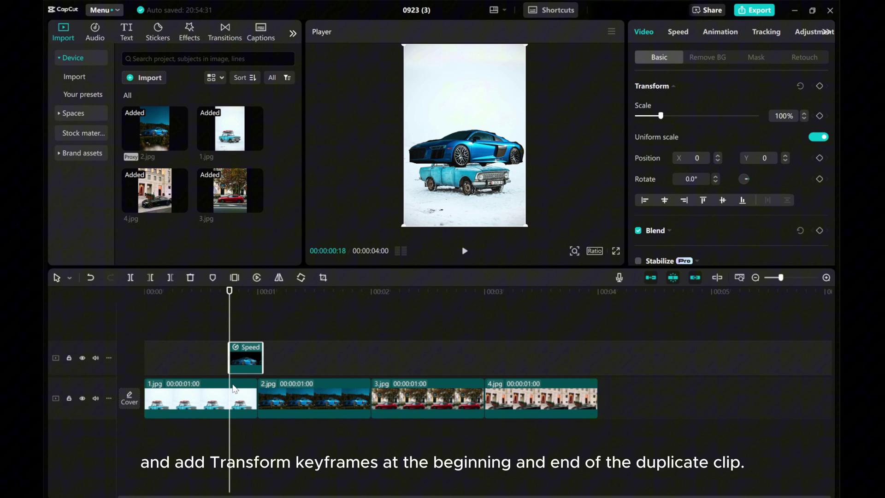
{"action": "left_click", "coordinate": [819, 86]}
{"action": "left_click_drag", "start_coordinate": [230, 330], "coordinate": [238, 330]}
{"action": "left_click", "coordinate": [263, 331]}
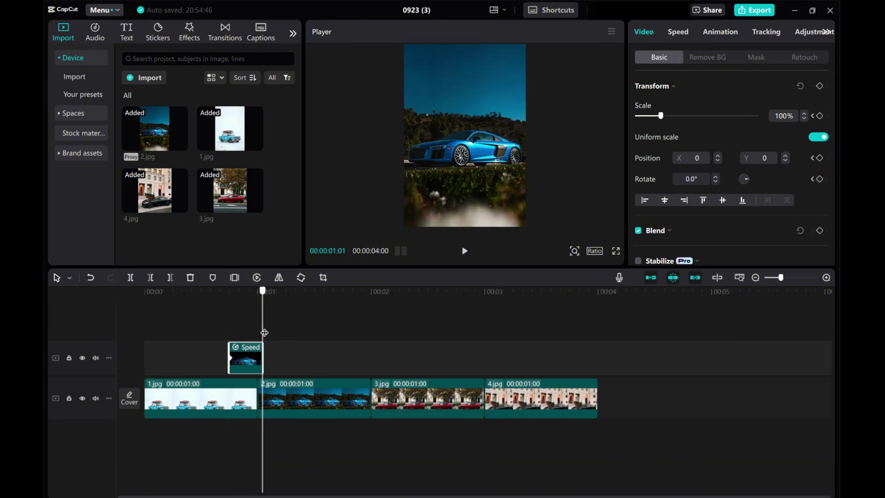
{"action": "left_click", "coordinate": [820, 86]}
{"action": "left_click_drag", "start_coordinate": [261, 332], "coordinate": [229, 337]}
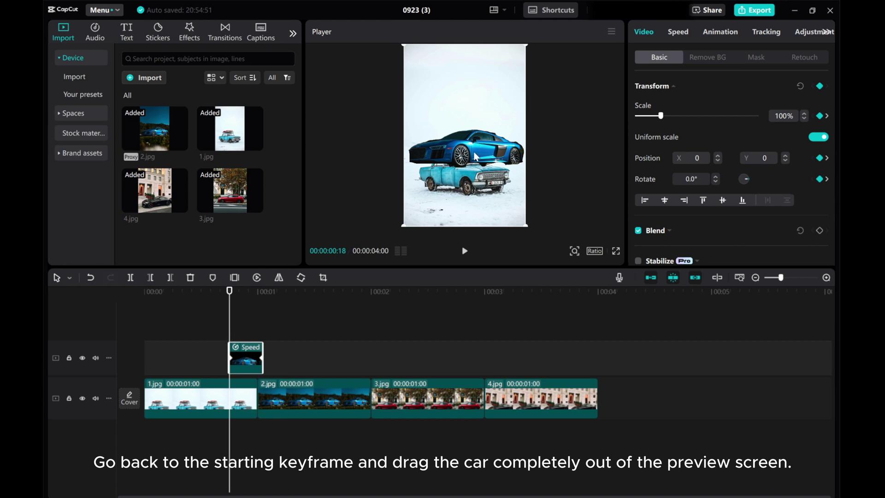
- Move the car off-frame left to X -2560, Y 1100 at the first keyframe and preview the slide-in
{"action": "left_click_drag", "start_coordinate": [478, 154], "coordinate": [354, 100]}
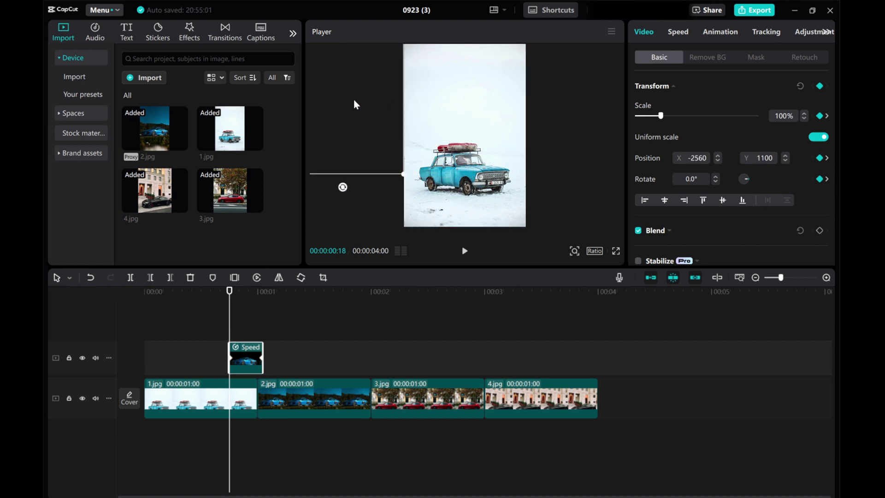
{"action": "left_click", "coordinate": [464, 251]}
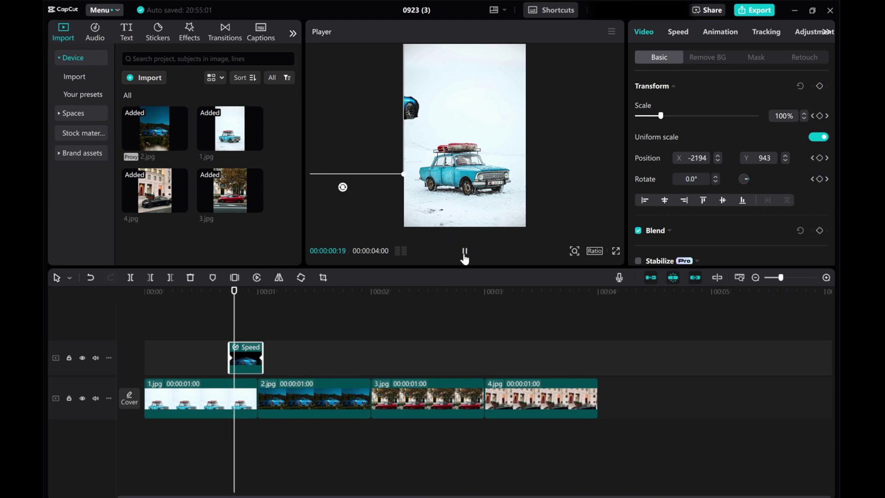
{"action": "left_click_drag", "start_coordinate": [332, 328], "coordinate": [232, 328]}
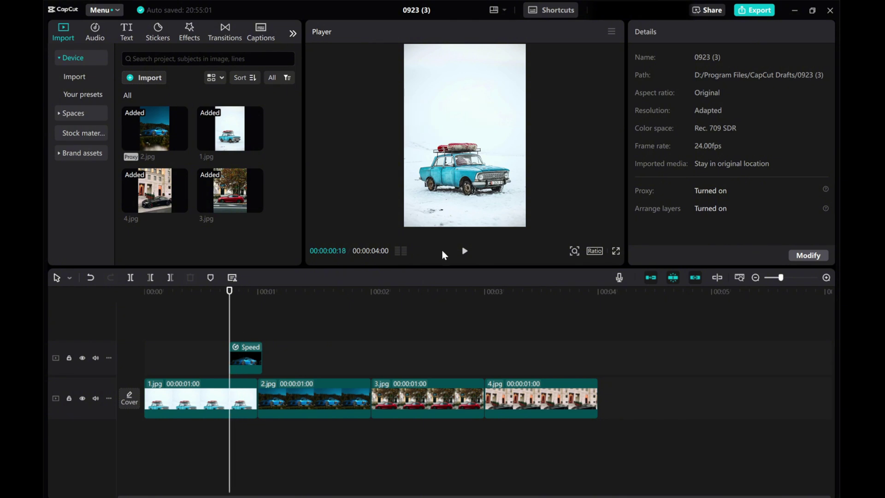
{"action": "left_click", "coordinate": [464, 251]}
{"action": "key", "text": "space"}
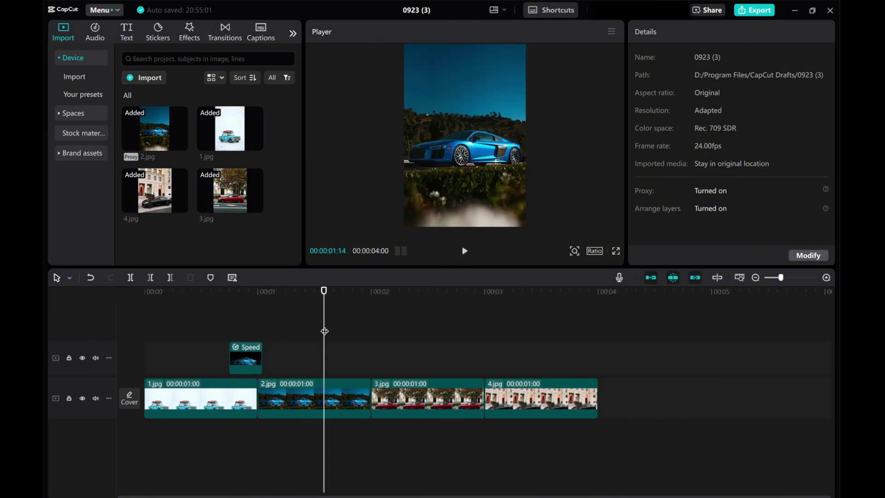
{"action": "left_click_drag", "start_coordinate": [324, 331], "coordinate": [225, 337]}
{"action": "left_click", "coordinate": [240, 352]}
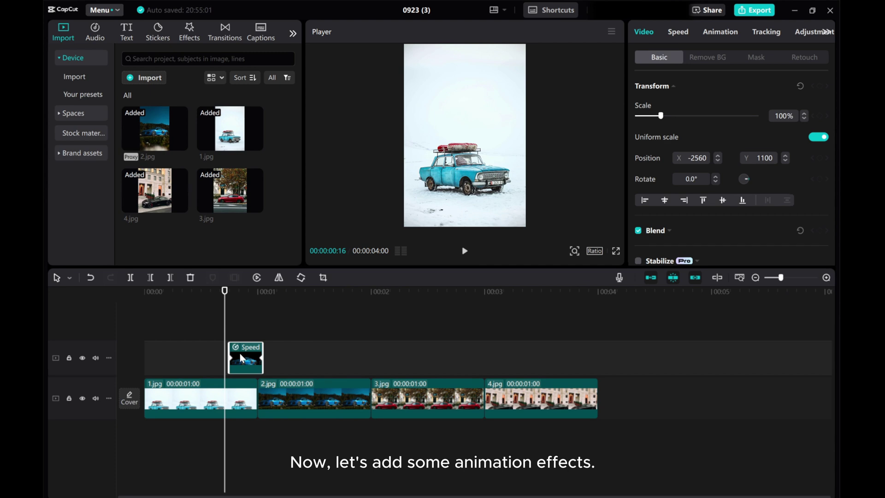
- Apply the Zoom 2 In animation to the blue-car overlay clip
{"action": "left_click", "coordinate": [717, 33]}
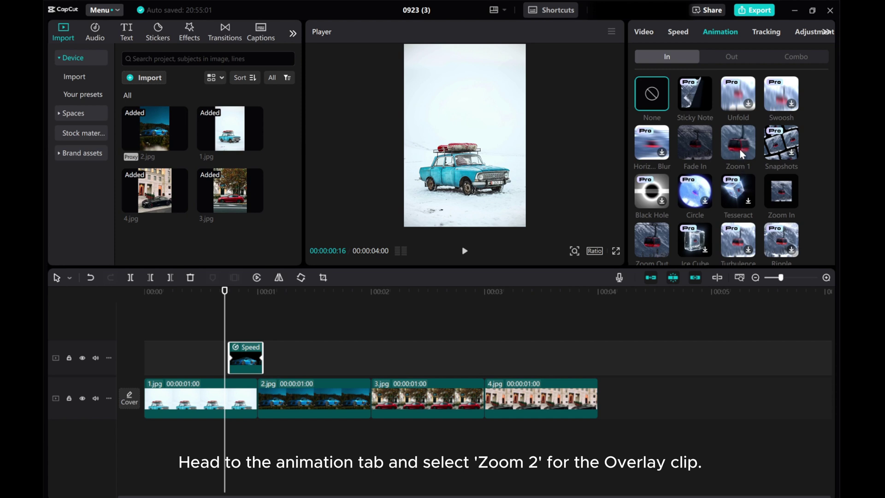
{"action": "scroll", "coordinate": [737, 152], "scroll_direction": "down", "scroll_amount": 2}
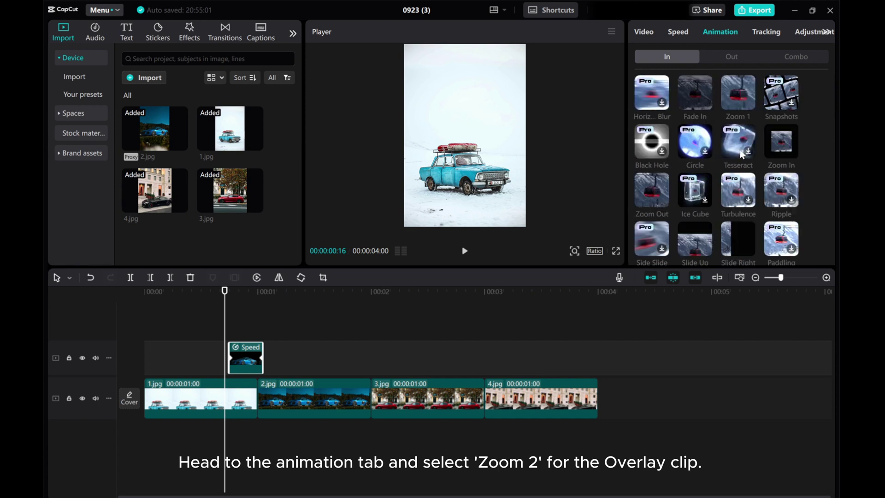
{"action": "scroll", "coordinate": [724, 161], "scroll_direction": "down", "scroll_amount": 2}
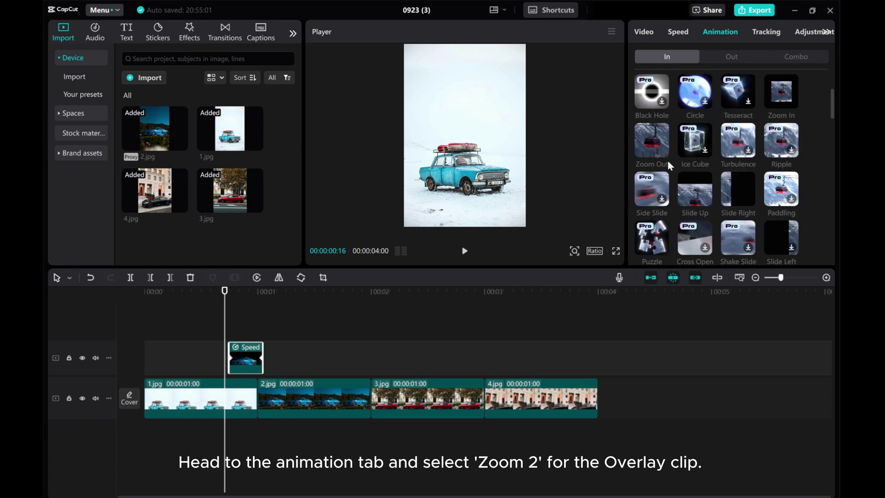
{"action": "scroll", "coordinate": [703, 169], "scroll_direction": "down", "scroll_amount": 5}
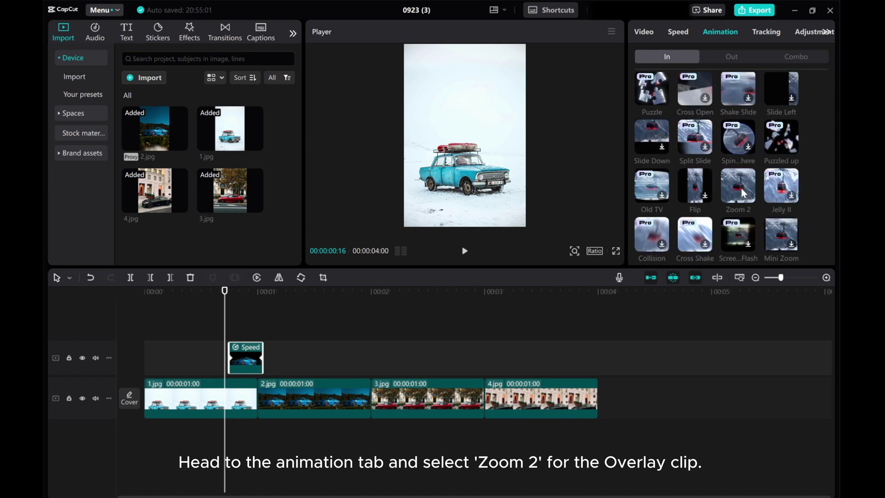
{"action": "left_click", "coordinate": [741, 188]}
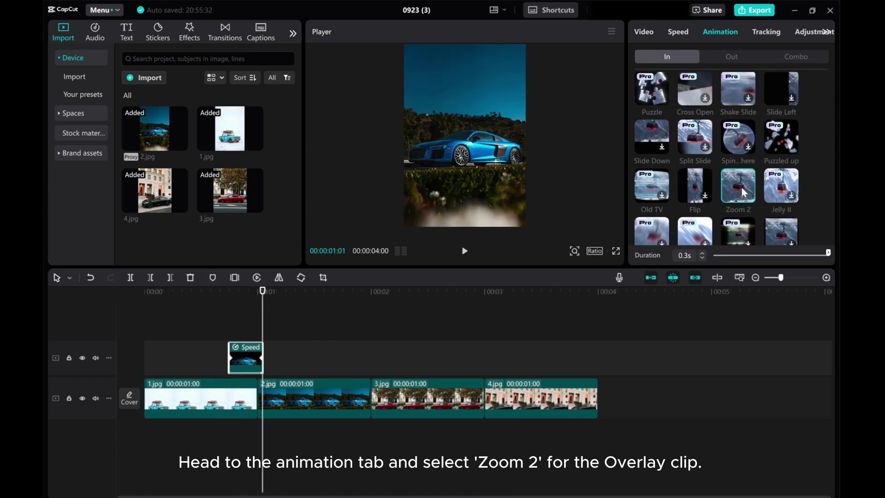
- Apply the Shake 1 In animation to the main-track 2.jpg clip
{"action": "left_click", "coordinate": [300, 400]}
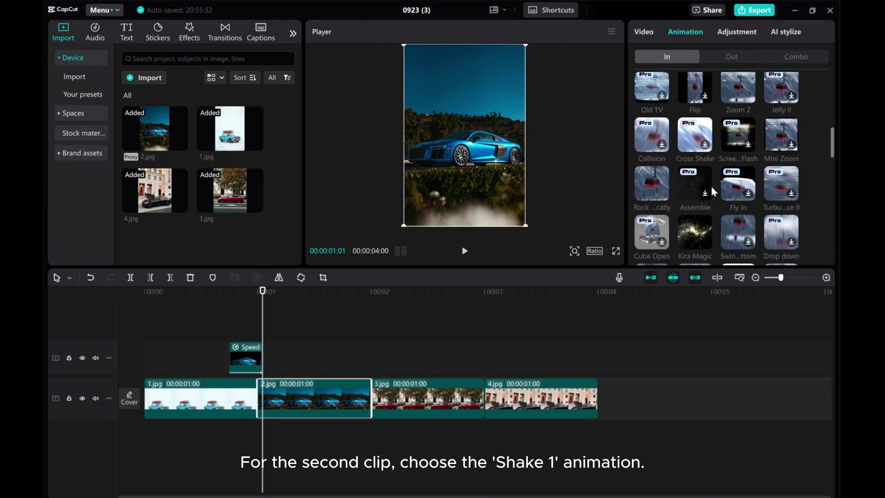
{"action": "scroll", "coordinate": [710, 193], "scroll_direction": "down", "scroll_amount": 2}
{"action": "scroll", "coordinate": [709, 192], "scroll_direction": "down", "scroll_amount": 2}
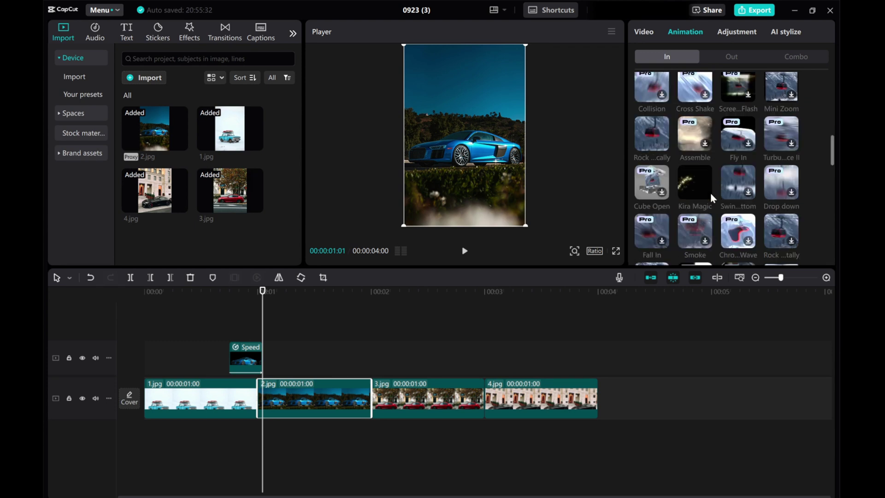
{"action": "scroll", "coordinate": [681, 193], "scroll_direction": "down", "scroll_amount": 1}
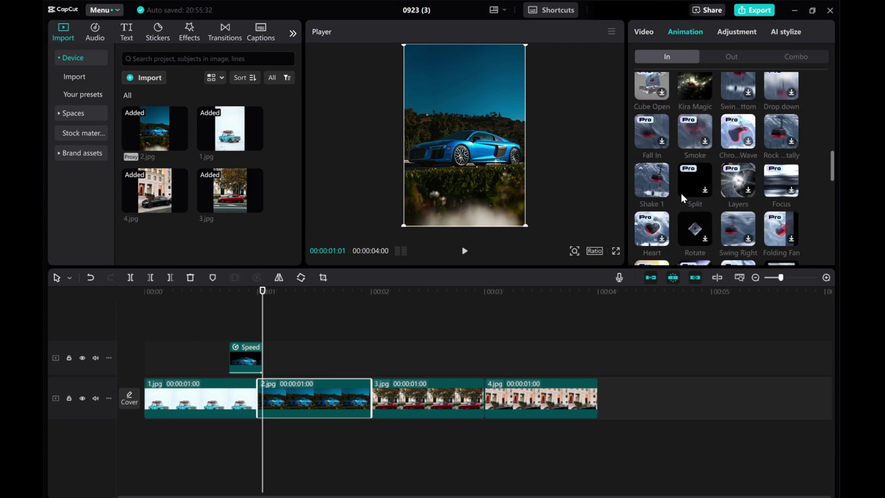
{"action": "left_click", "coordinate": [652, 184]}
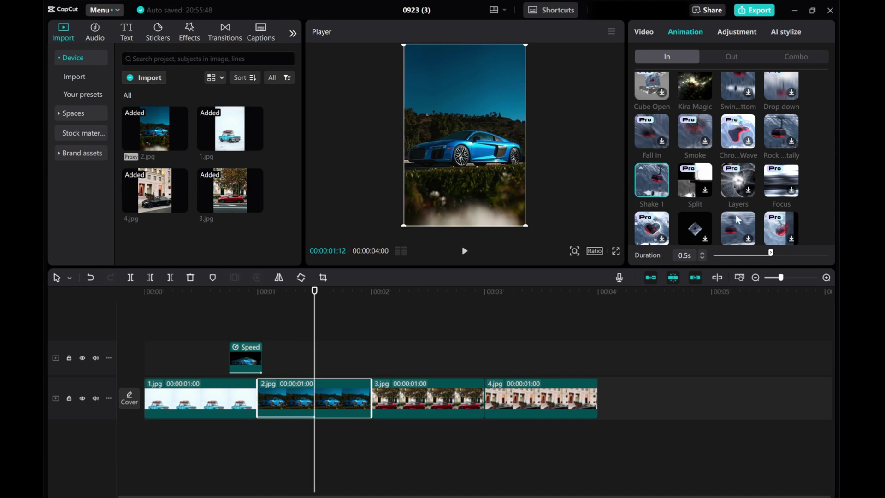
- Play back the sequence from the first clip to preview the Shake 1 effect
{"action": "left_click_drag", "start_coordinate": [321, 328], "coordinate": [226, 329]}
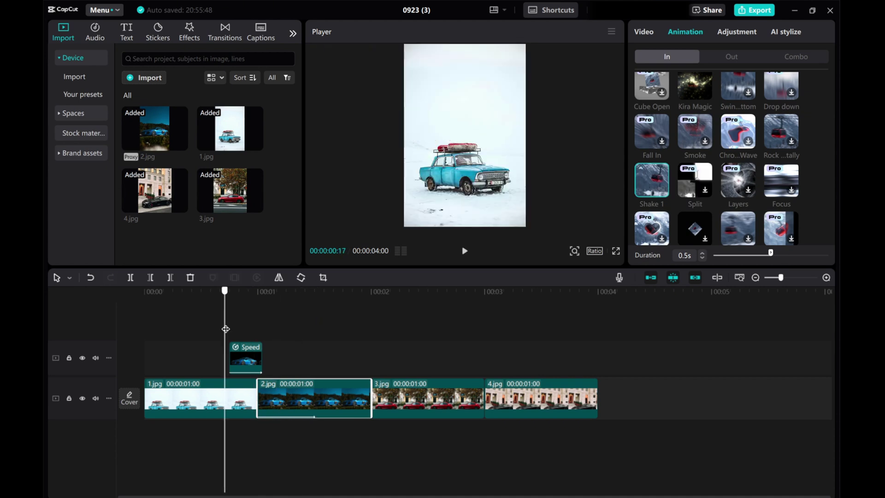
{"action": "left_click", "coordinate": [464, 251]}
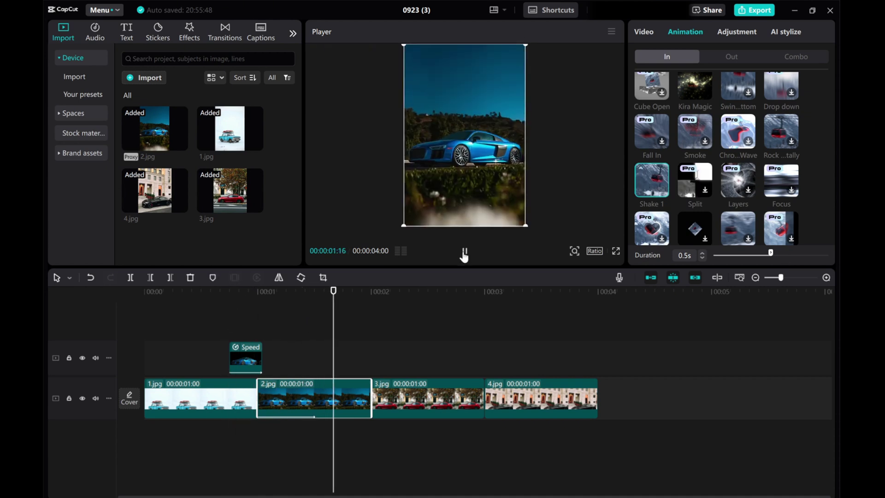
{"action": "left_click", "coordinate": [464, 251]}
{"action": "left_click_drag", "start_coordinate": [356, 352], "coordinate": [215, 340]}
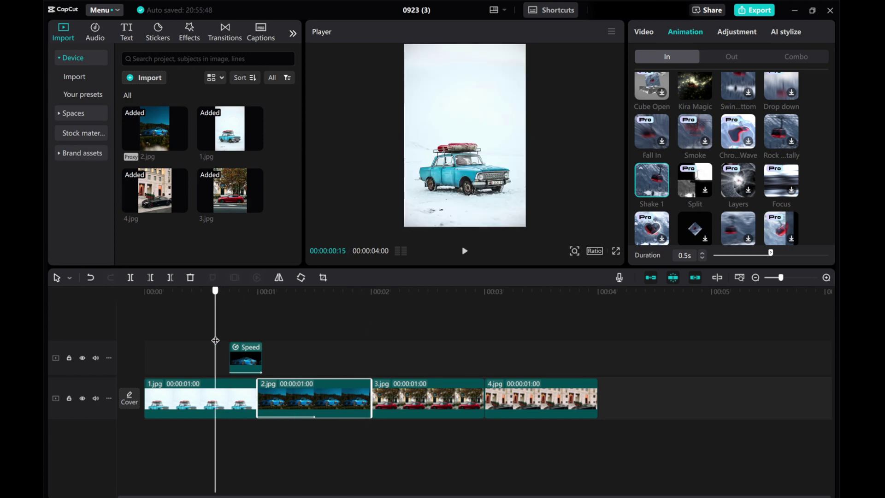
{"action": "left_click", "coordinate": [462, 251]}
{"action": "left_click", "coordinate": [462, 251]}
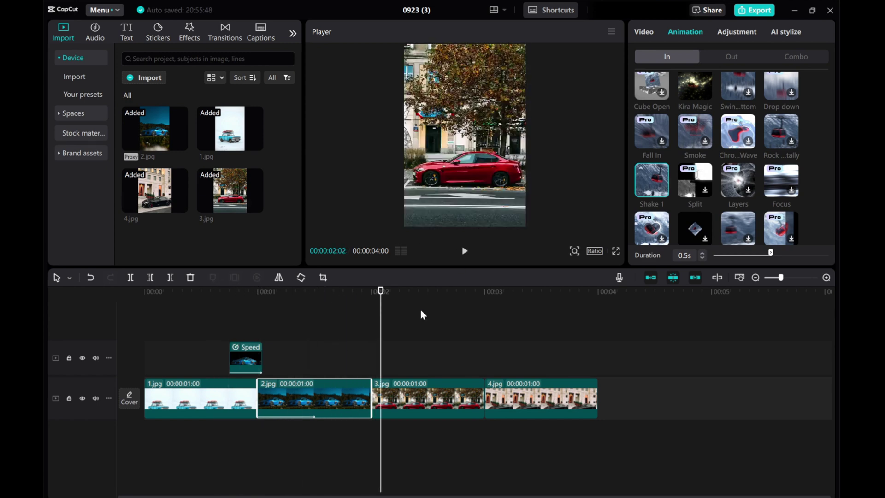
- Copy the 3.jpg clip and paste it onto the upper track at its start
{"action": "left_click_drag", "start_coordinate": [380, 344], "coordinate": [370, 345]}
{"action": "left_click", "coordinate": [403, 396]}
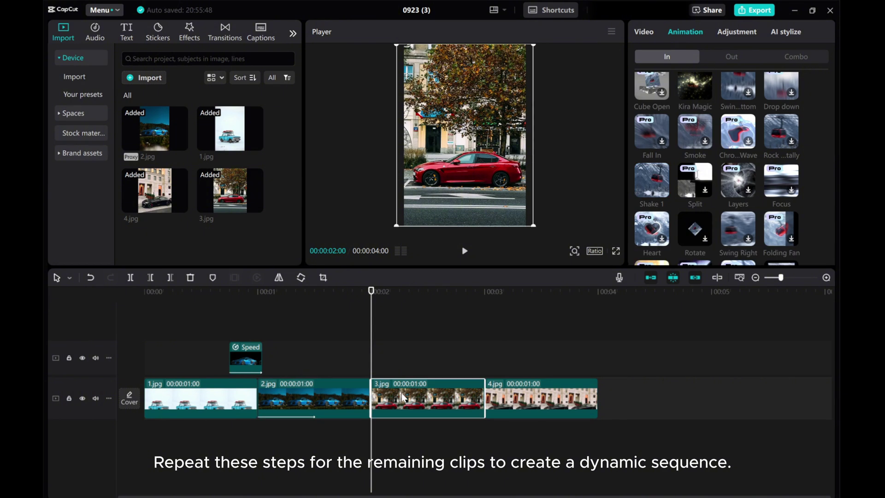
{"action": "right_click", "coordinate": [402, 396]}
{"action": "left_click", "coordinate": [414, 133]}
{"action": "right_click", "coordinate": [357, 345]}
{"action": "left_click", "coordinate": [365, 351]}
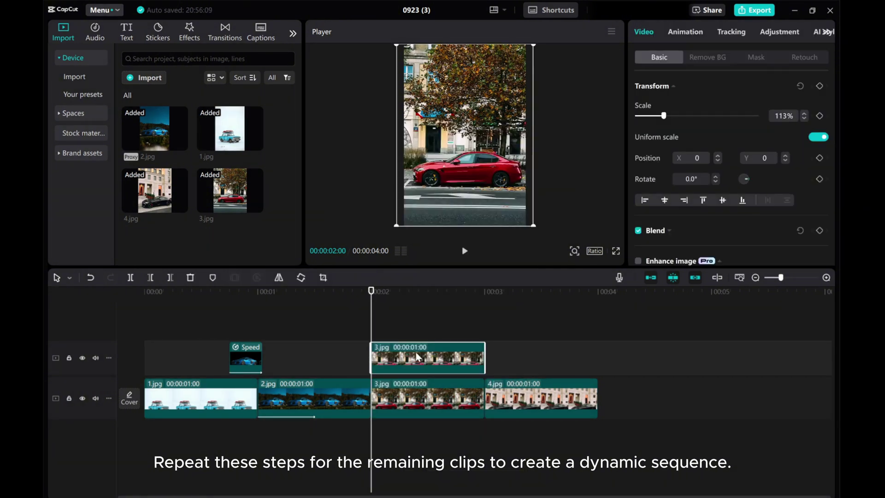
- Remove the background of the 3.jpg copy by brushing the red car, then apply
{"action": "left_click", "coordinate": [709, 57]}
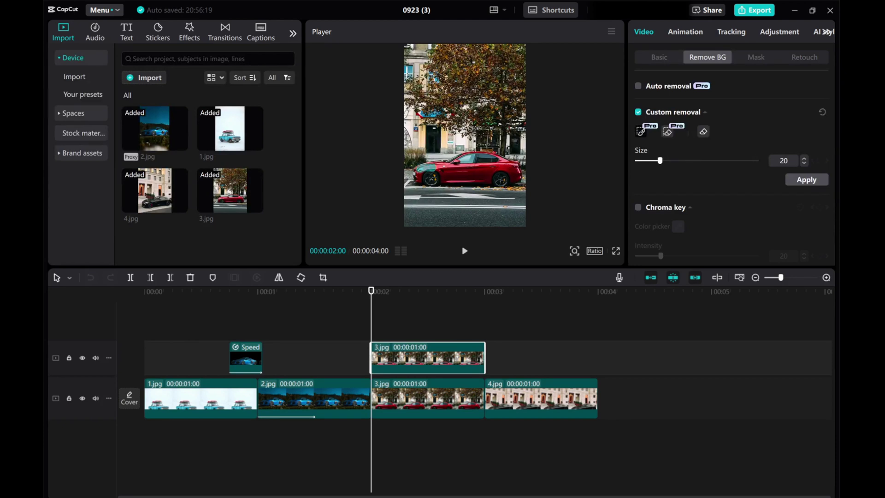
{"action": "mouse_move", "coordinate": [433, 166]}
{"action": "left_mouse_down"}
{"action": "mouse_move", "coordinate": [488, 154]}
{"action": "mouse_move", "coordinate": [518, 175]}
{"action": "mouse_move", "coordinate": [417, 178]}
{"action": "mouse_move", "coordinate": [438, 166]}
{"action": "mouse_move", "coordinate": [508, 170]}
{"action": "left_mouse_up"}
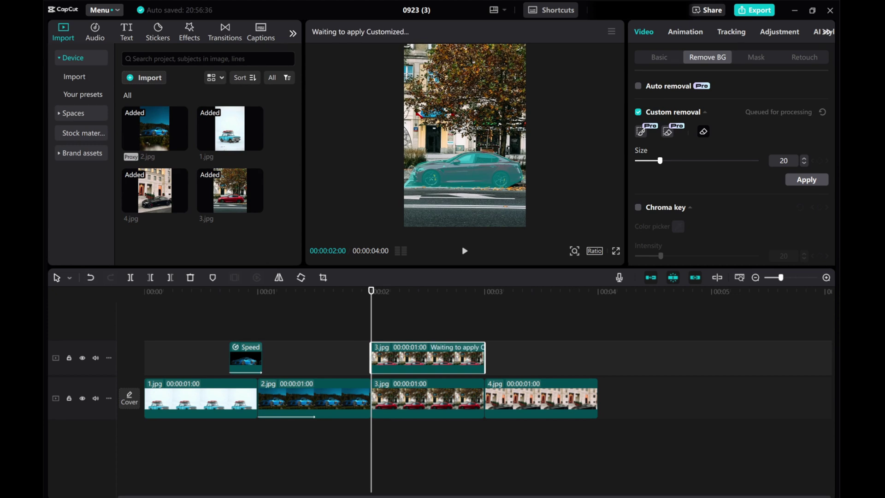
{"action": "left_click_drag", "start_coordinate": [437, 189], "coordinate": [504, 189]}
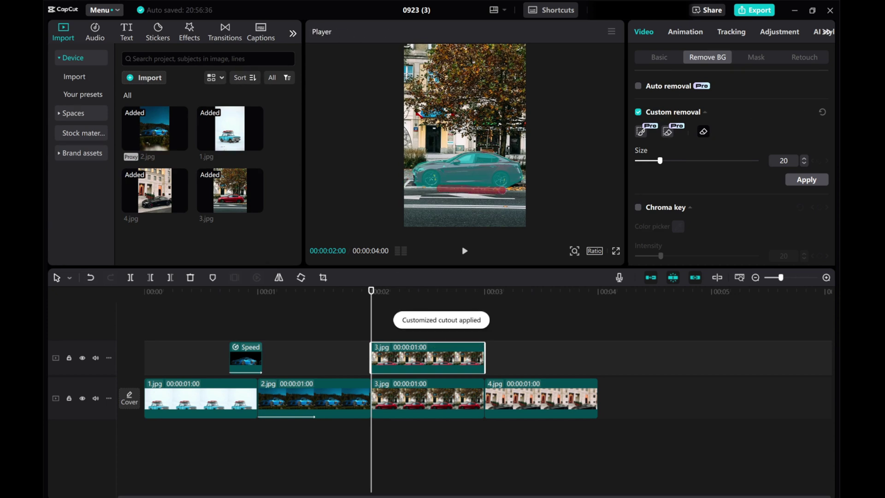
{"action": "left_click", "coordinate": [806, 180]}
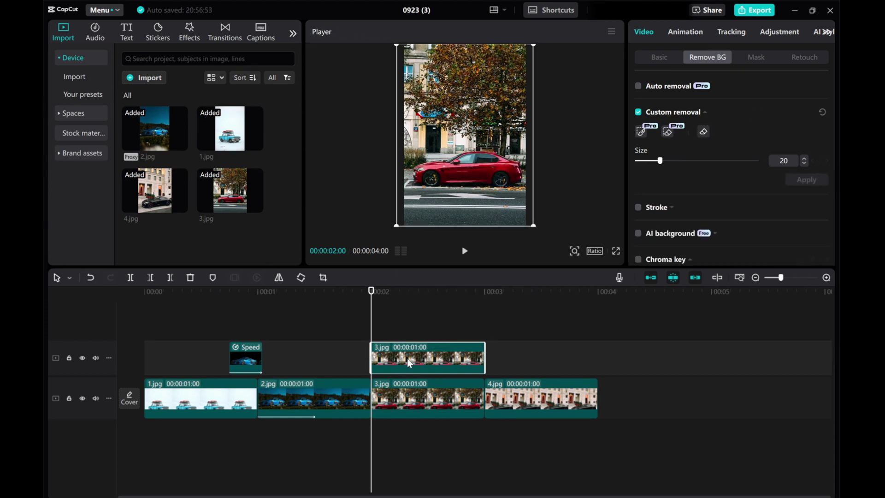
- Set the red-car cutout's speed duration to 0.3 s
{"action": "left_click", "coordinate": [678, 32]}
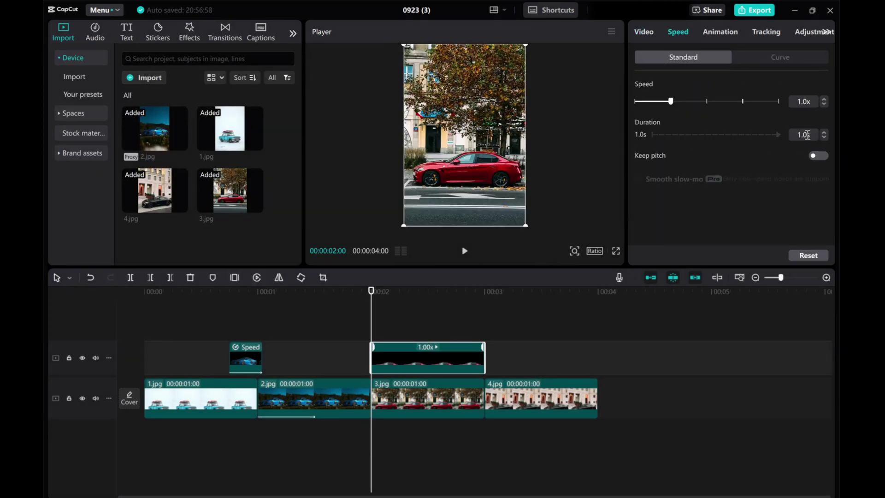
{"action": "type", "text": ".3"}
{"action": "key", "text": "Return"}
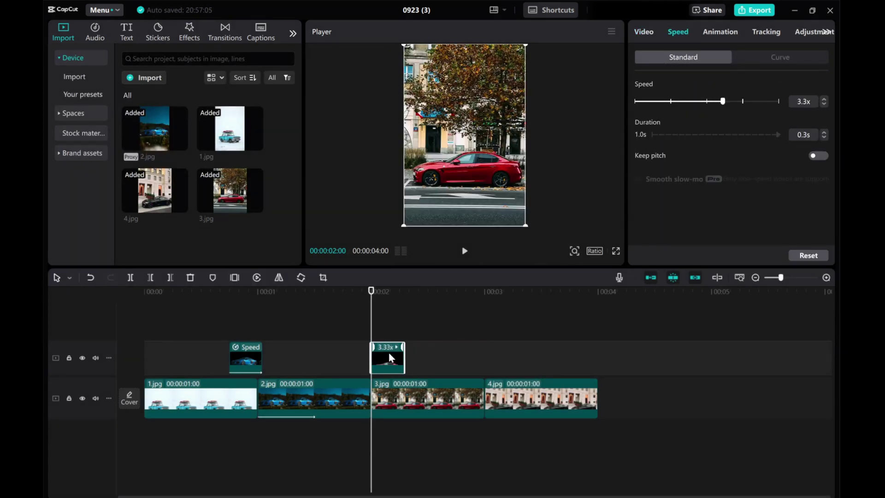